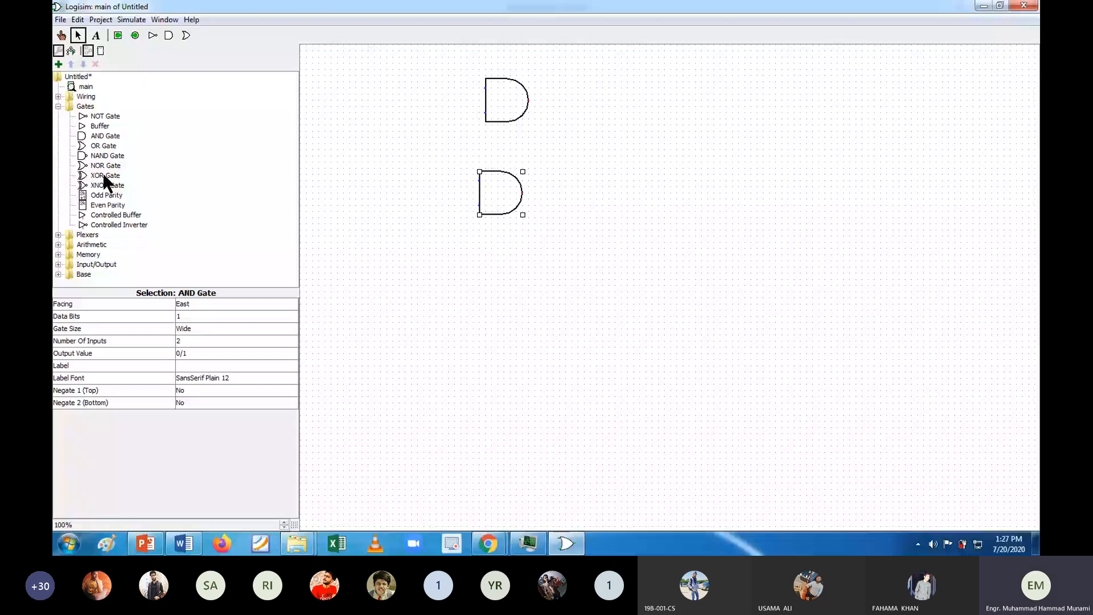
Step: Place two NOR gates beside the AND gates, one above the other, with gate size Wide and 2 inputs each
{"action": "left_click", "coordinate": [95, 166]}
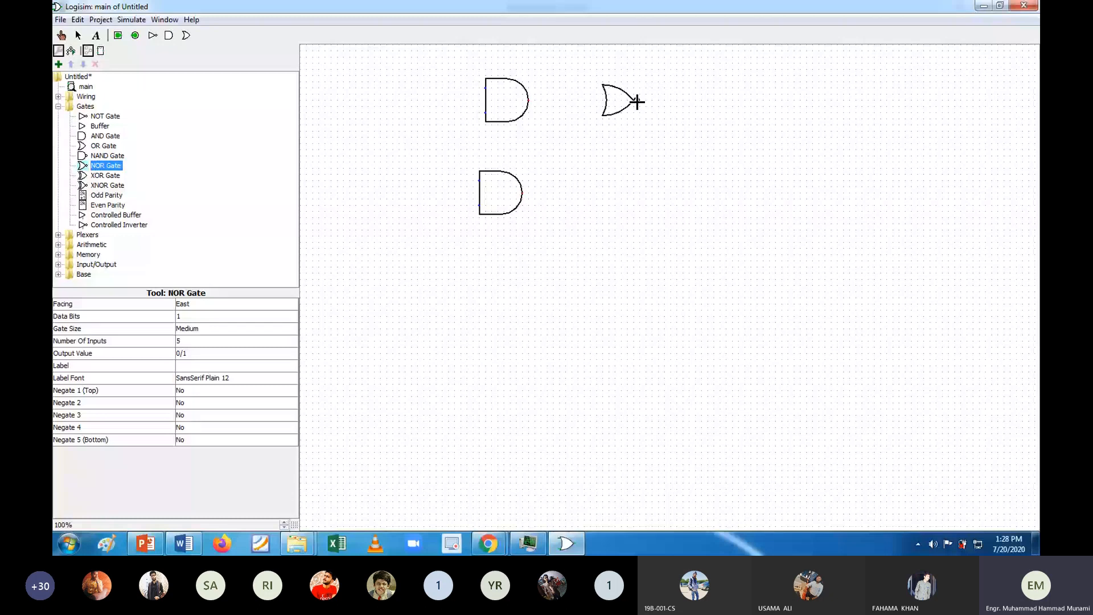
{"action": "left_click", "coordinate": [637, 102]}
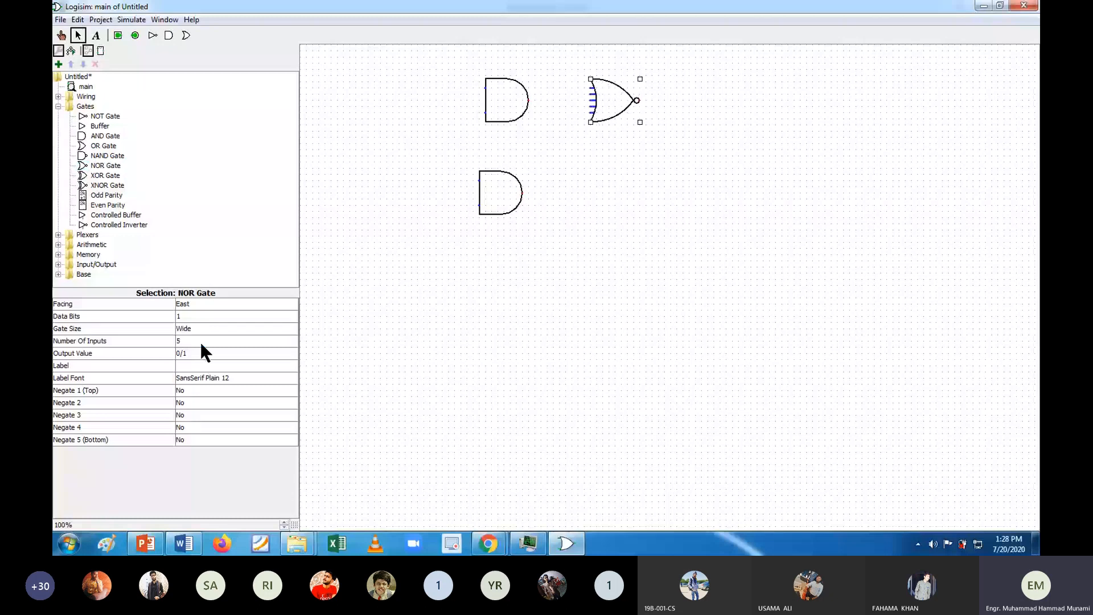
{"action": "left_click", "coordinate": [200, 344]}
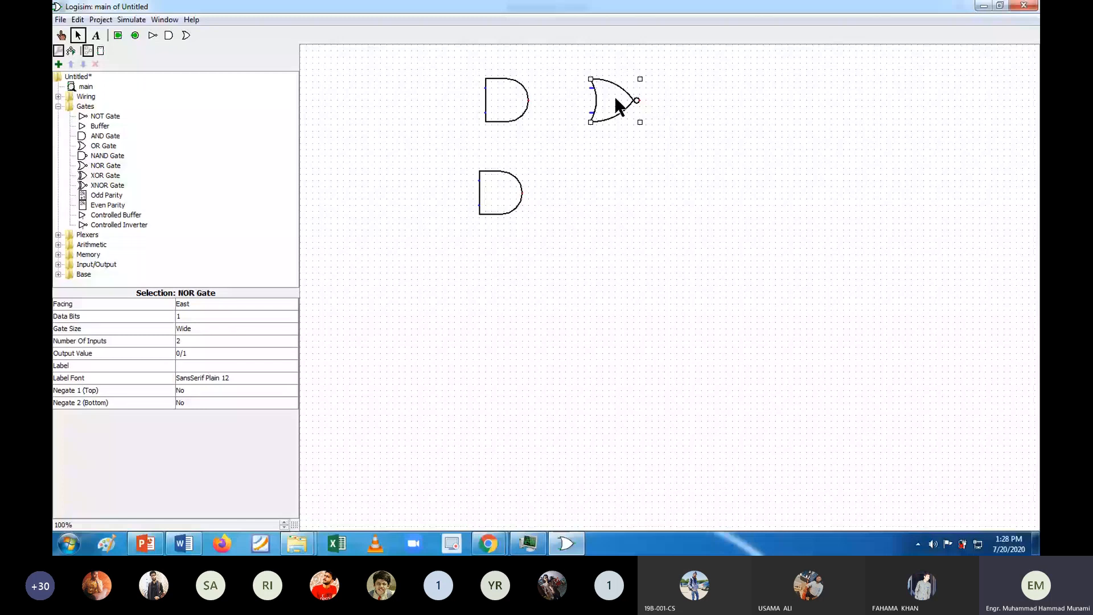
{"action": "left_click_drag", "start_coordinate": [614, 99], "coordinate": [621, 178]}
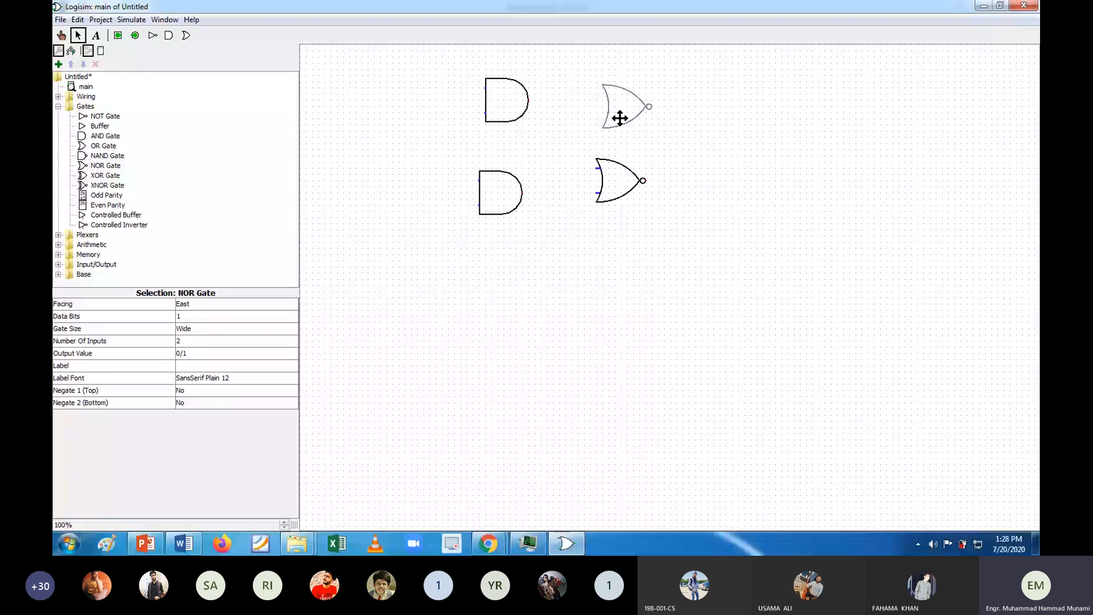
Step: Check the Gated S-R Latch diagram in Word, and place three input pins in a column before the AND gates in Logisim
{"action": "left_click", "coordinate": [194, 548]}
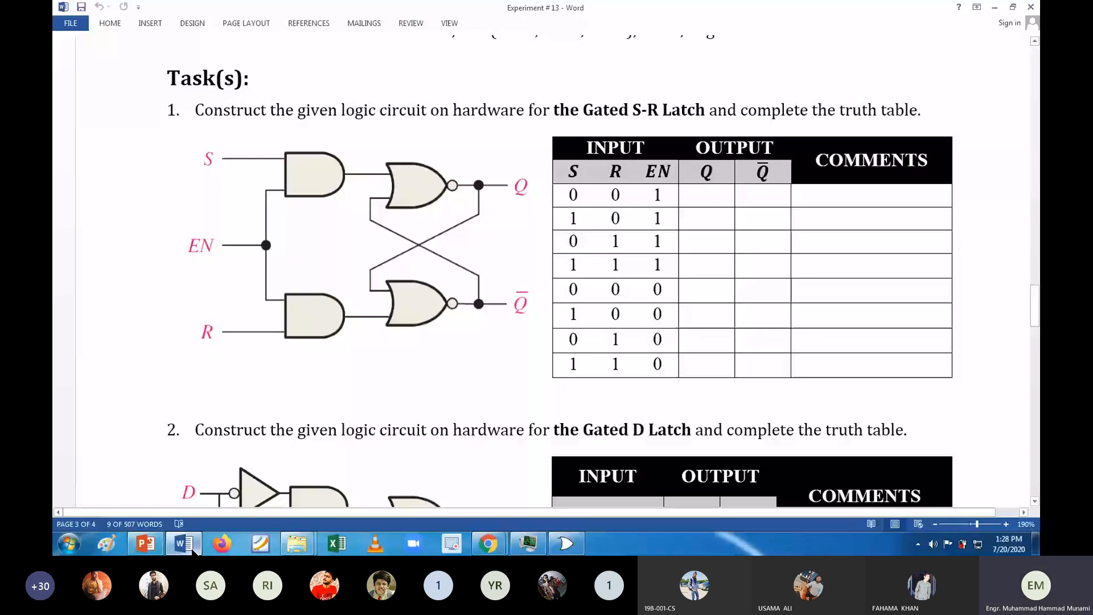
{"action": "key", "text": "alt+Tab"}
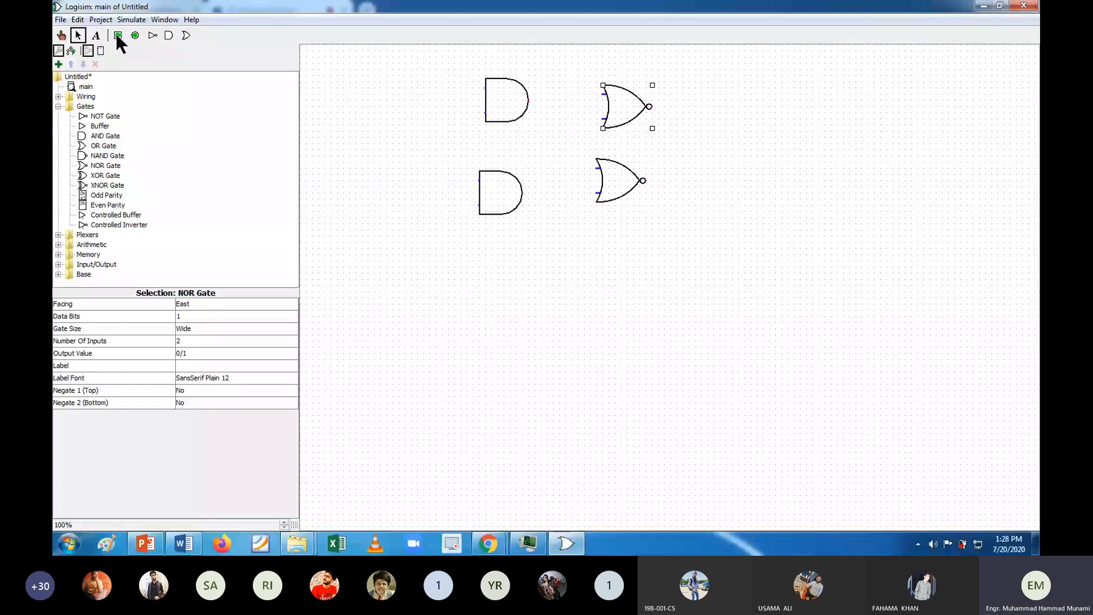
{"action": "left_click", "coordinate": [118, 35]}
{"action": "left_click", "coordinate": [349, 89]}
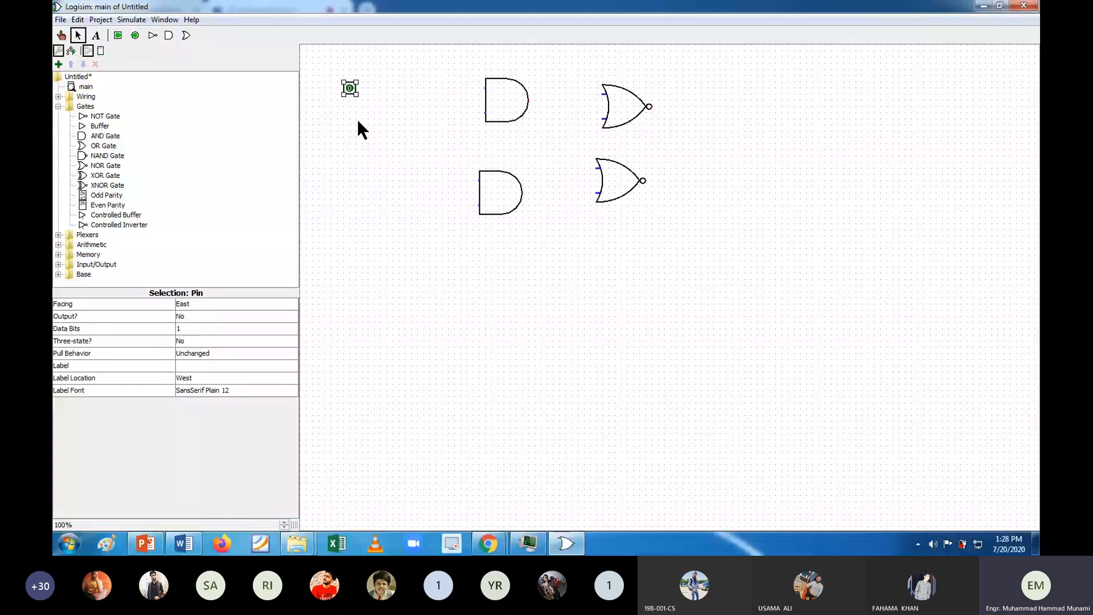
{"action": "left_click", "coordinate": [356, 144]}
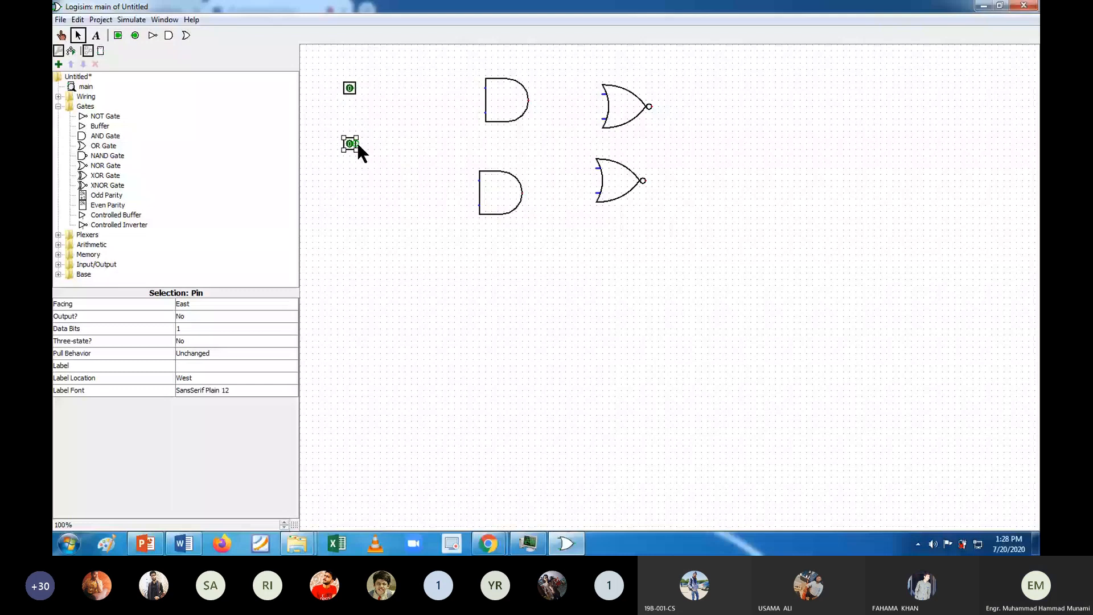
{"action": "left_click", "coordinate": [355, 199]}
Step: Label the three input pins S, EN and R from top to bottom
{"action": "left_click", "coordinate": [210, 366]}
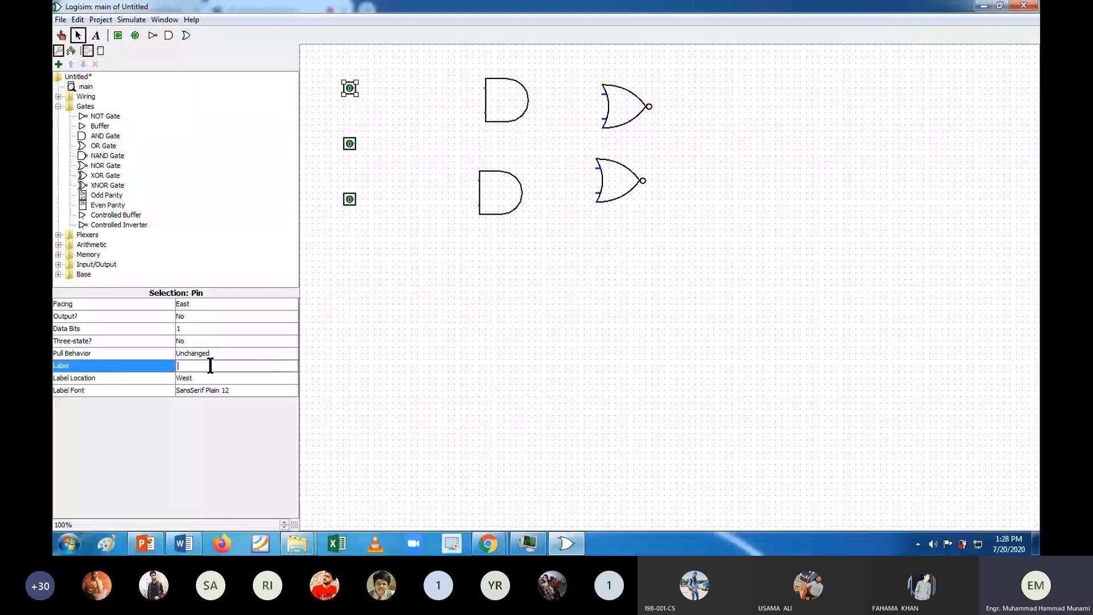
{"action": "type", "text": "S"}
{"action": "key", "text": "Return"}
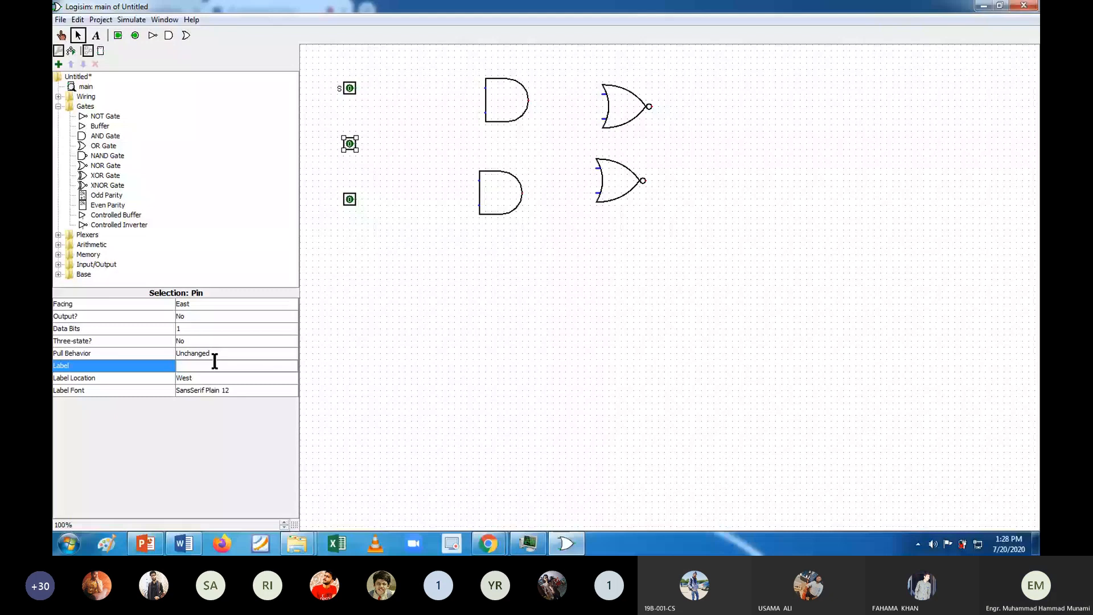
{"action": "type", "text": "EN"}
{"action": "key", "text": "Return"}
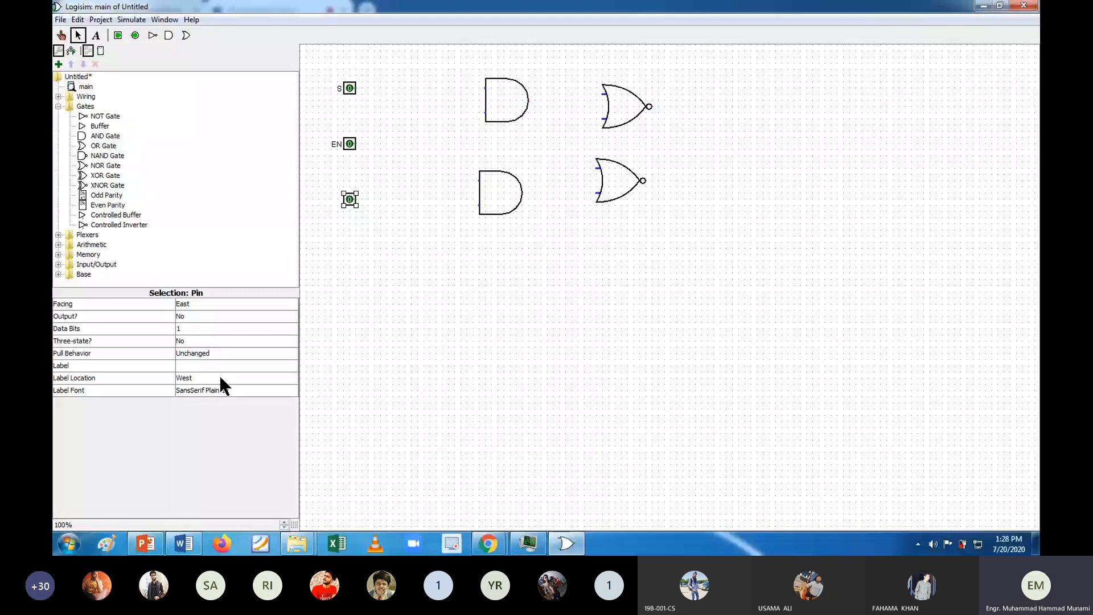
{"action": "type", "text": "R"}
{"action": "left_click", "coordinate": [391, 310]}
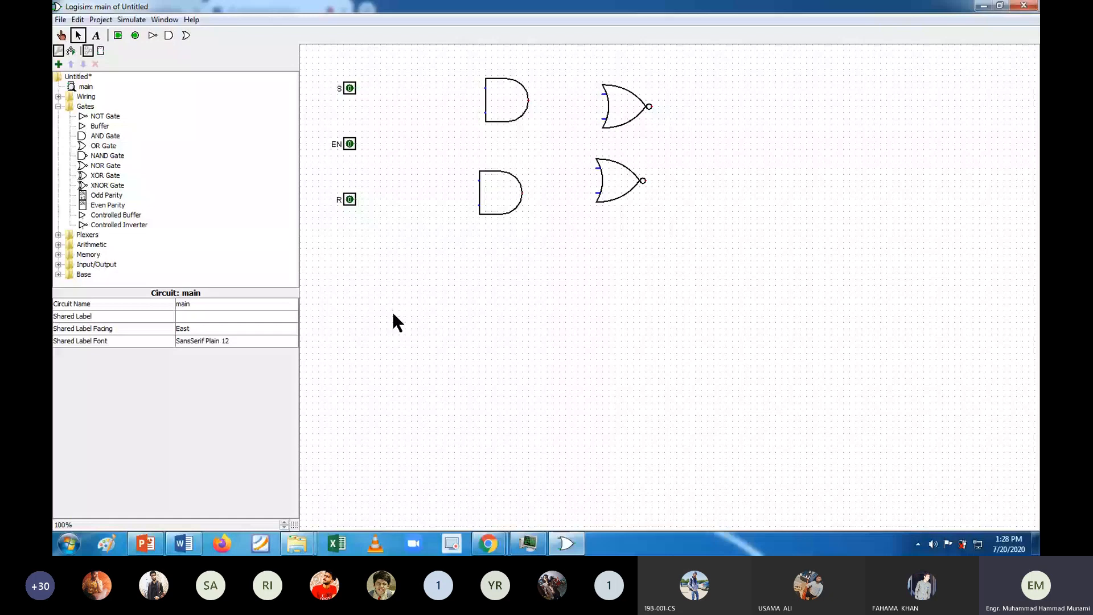
Step: Align the lower AND gate with the upper one, and wire S and R to their AND gates and EN to both
{"action": "left_click_drag", "start_coordinate": [500, 193], "coordinate": [507, 193]}
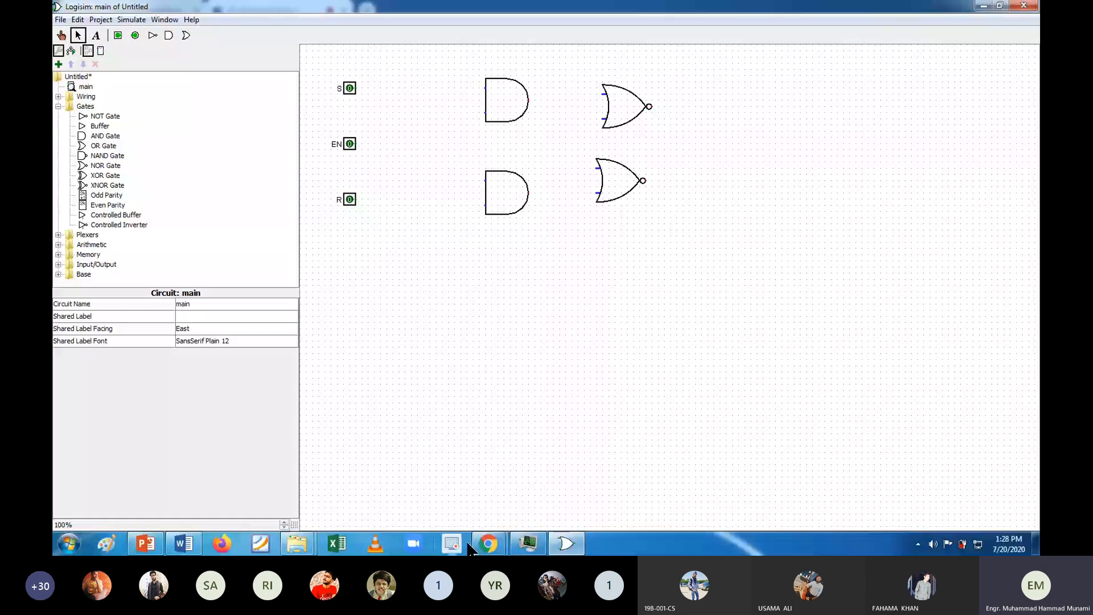
{"action": "left_click", "coordinate": [182, 550]}
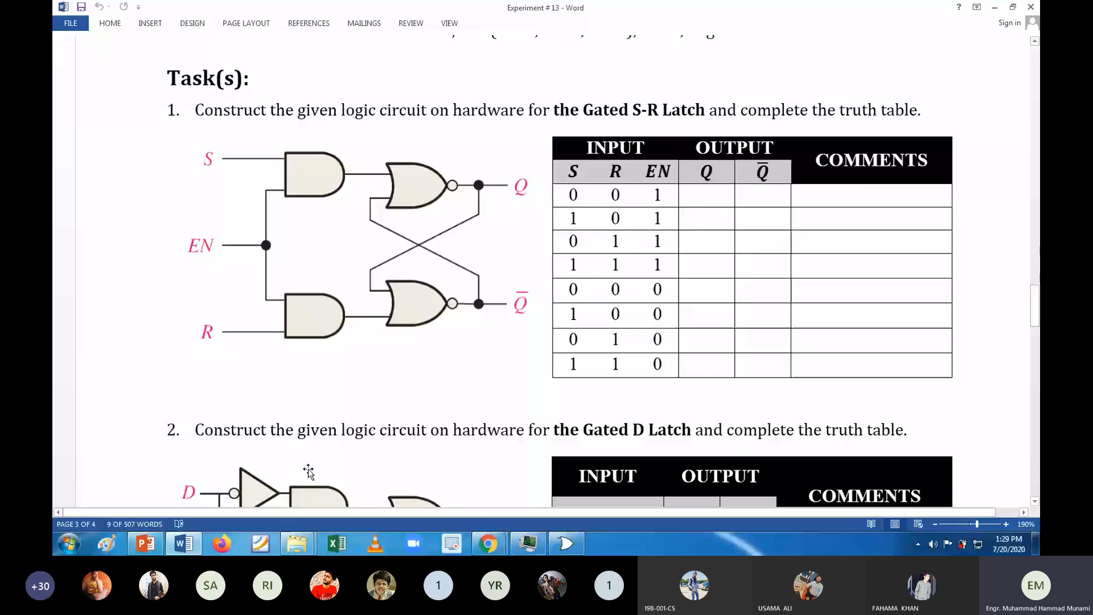
{"action": "key", "text": "alt+Tab"}
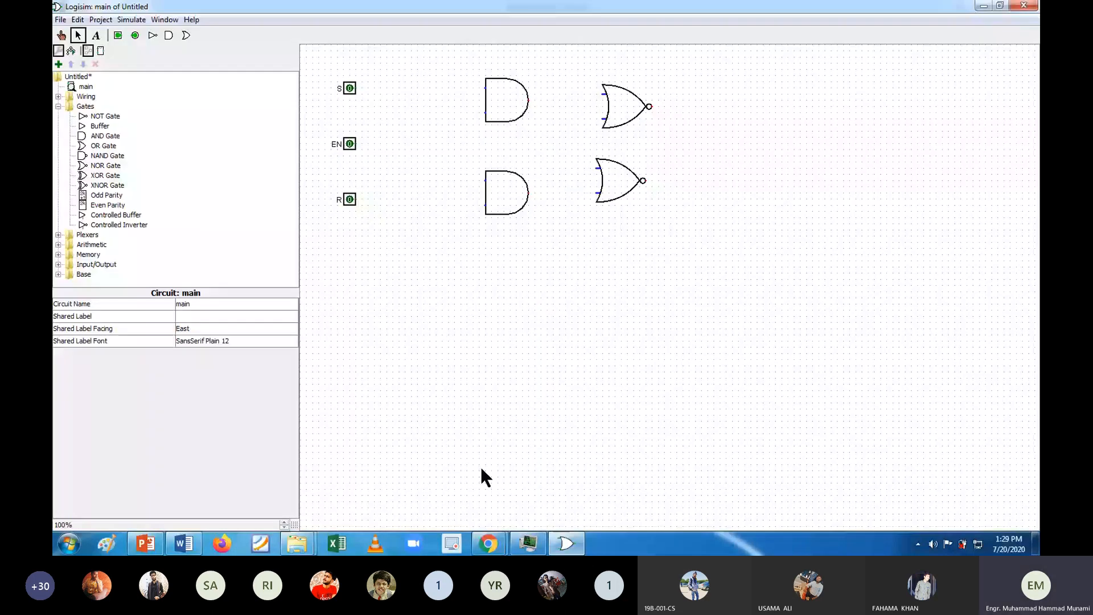
{"action": "left_click_drag", "start_coordinate": [356, 88], "coordinate": [485, 87]}
{"action": "left_click_drag", "start_coordinate": [356, 199], "coordinate": [478, 206]}
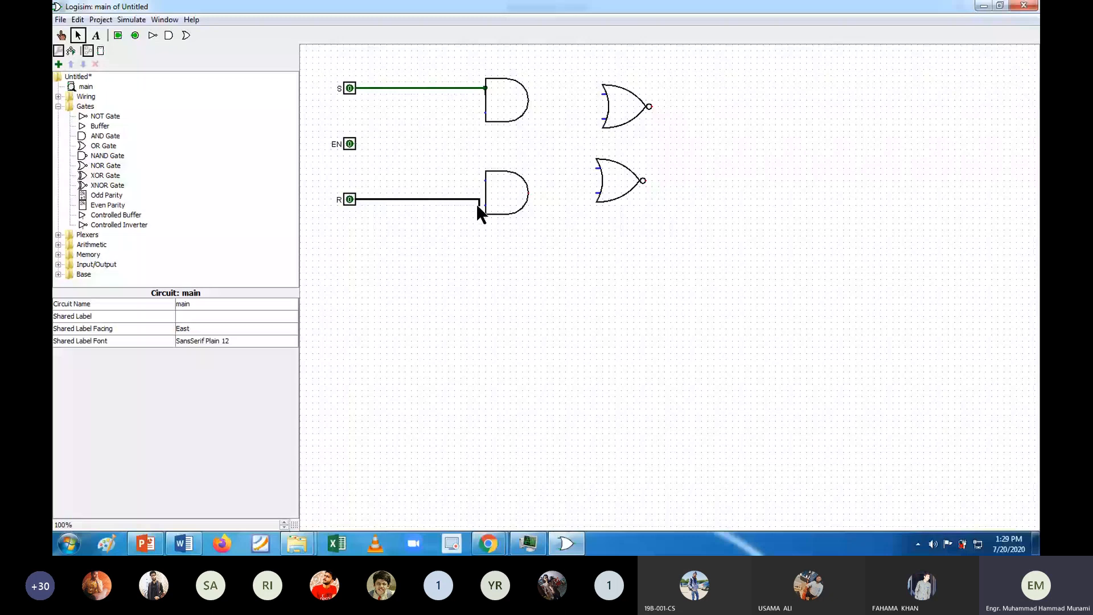
{"action": "left_click_drag", "start_coordinate": [477, 206], "coordinate": [478, 206]}
{"action": "left_click_drag", "start_coordinate": [356, 143], "coordinate": [472, 144]}
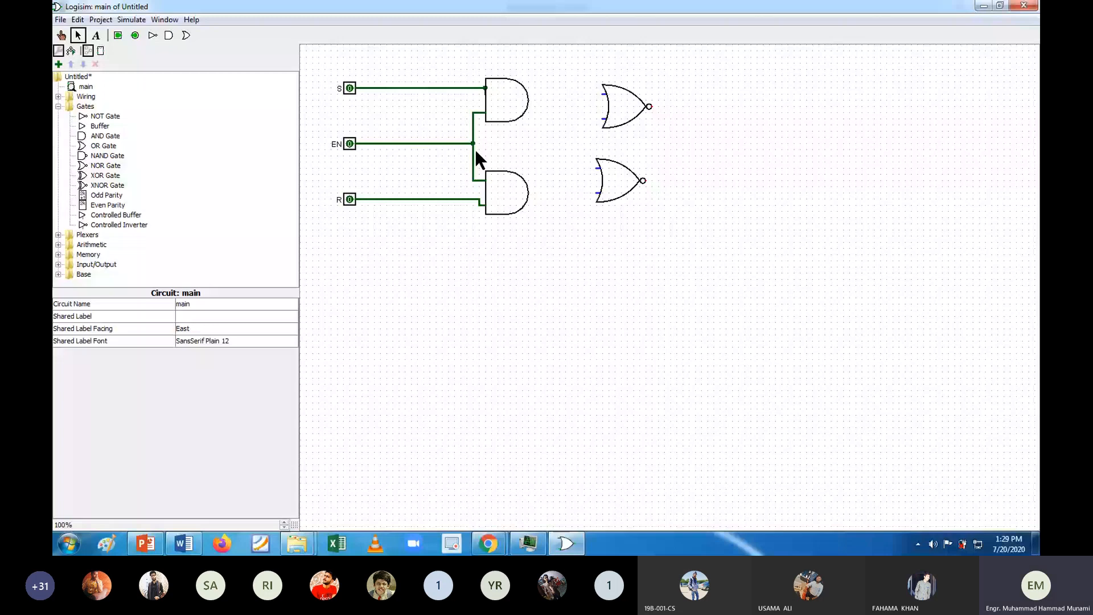
Step: Extend a wire from each NOR gate output and attach an output pin at the end of each
{"action": "left_click_drag", "start_coordinate": [649, 106], "coordinate": [738, 106]}
{"action": "left_click_drag", "start_coordinate": [643, 180], "coordinate": [738, 180]}
{"action": "key", "text": "ctrl+5"}
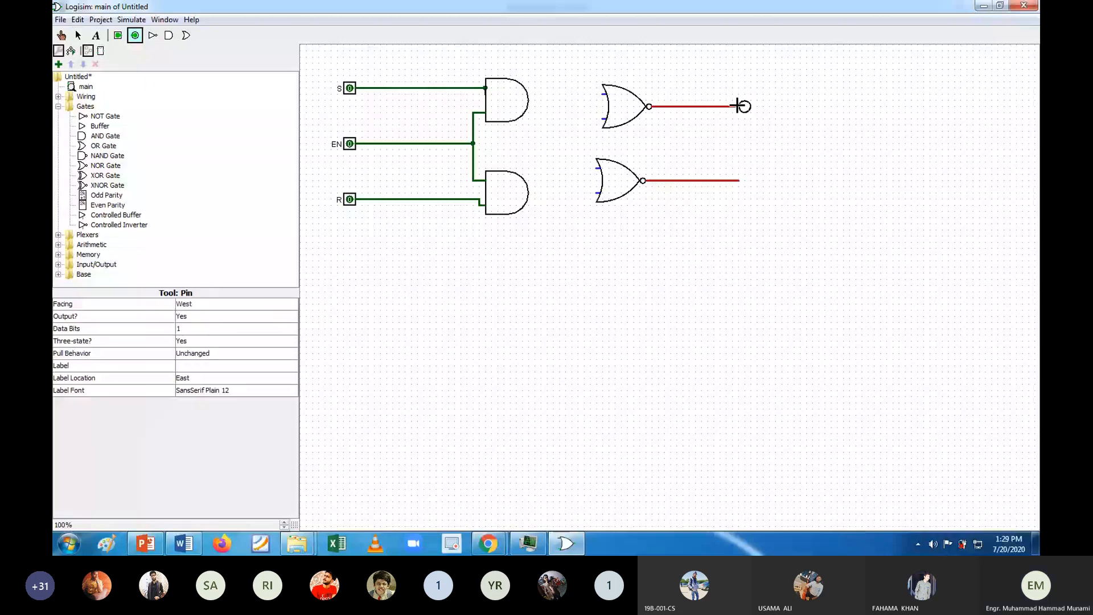
{"action": "left_click", "coordinate": [739, 105]}
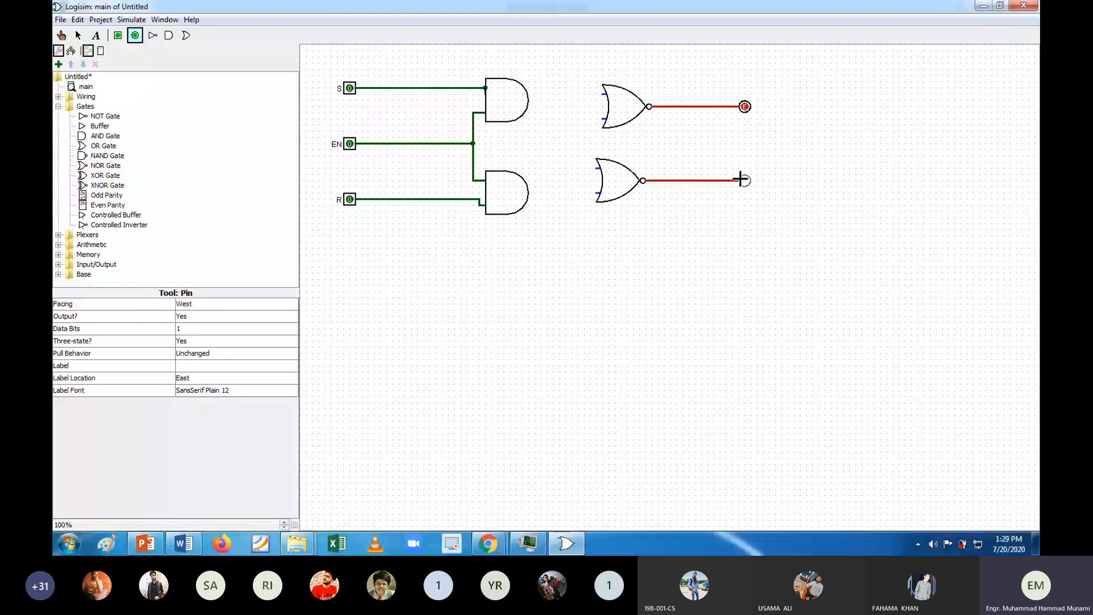
{"action": "left_click", "coordinate": [740, 180]}
Step: Label the upper output pin Q and the lower output pin ~Q
{"action": "left_click", "coordinate": [78, 35]}
{"action": "left_click", "coordinate": [744, 106]}
{"action": "left_click", "coordinate": [221, 365]}
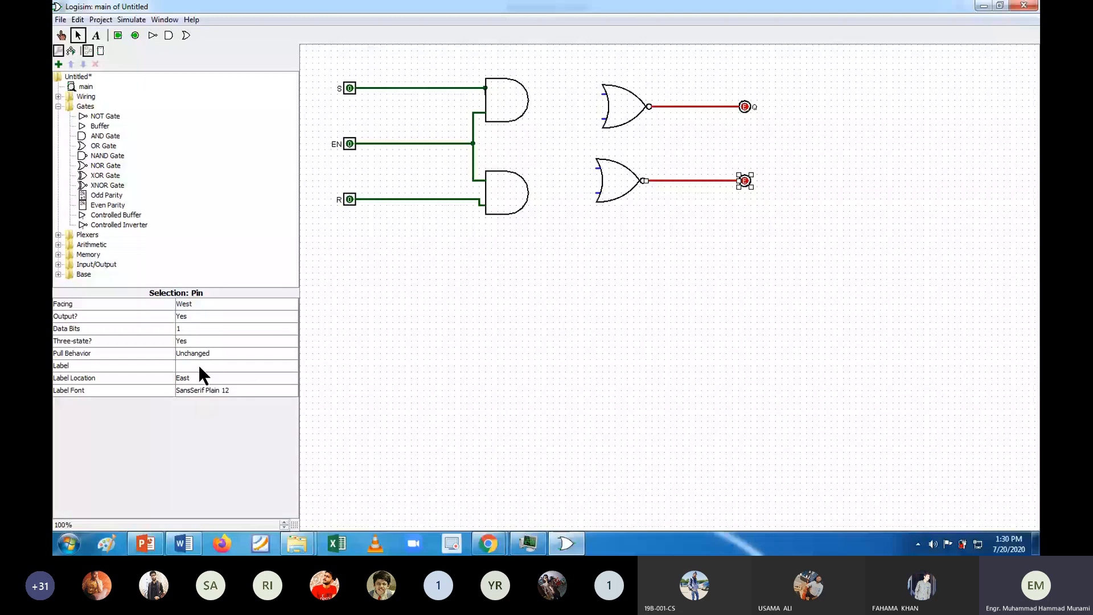
{"action": "type", "text": "~Q"}
{"action": "key", "text": "Return"}
{"action": "left_click", "coordinate": [371, 227]}
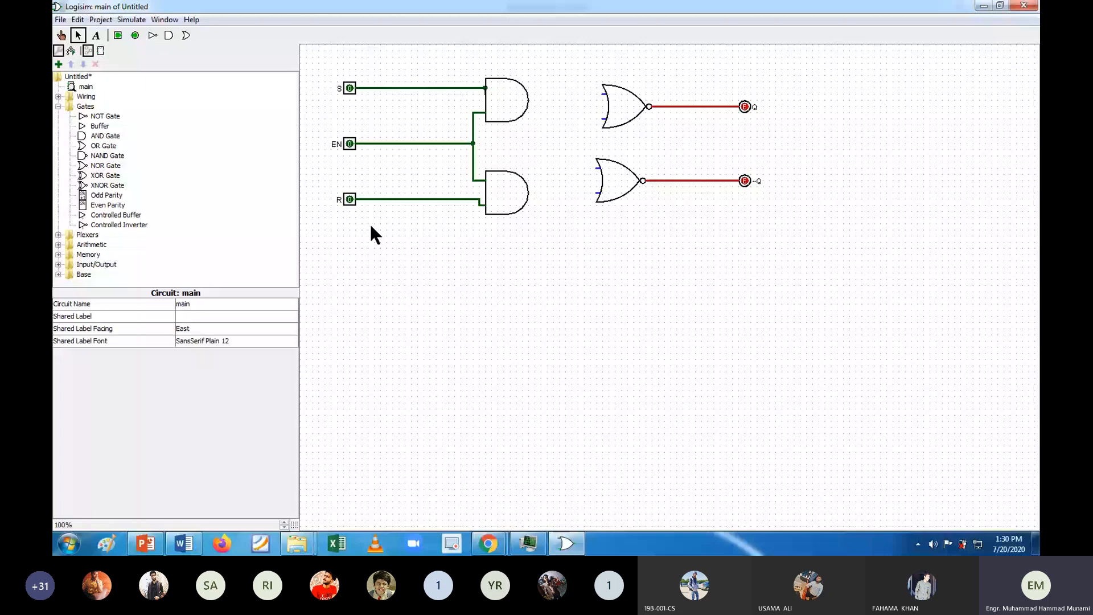
Step: Following the latch diagram in Word, wire each AND output to its NOR gate and cross-couple the NOR outputs to the opposite NOR inputs
{"action": "key", "text": "alt+Tab"}
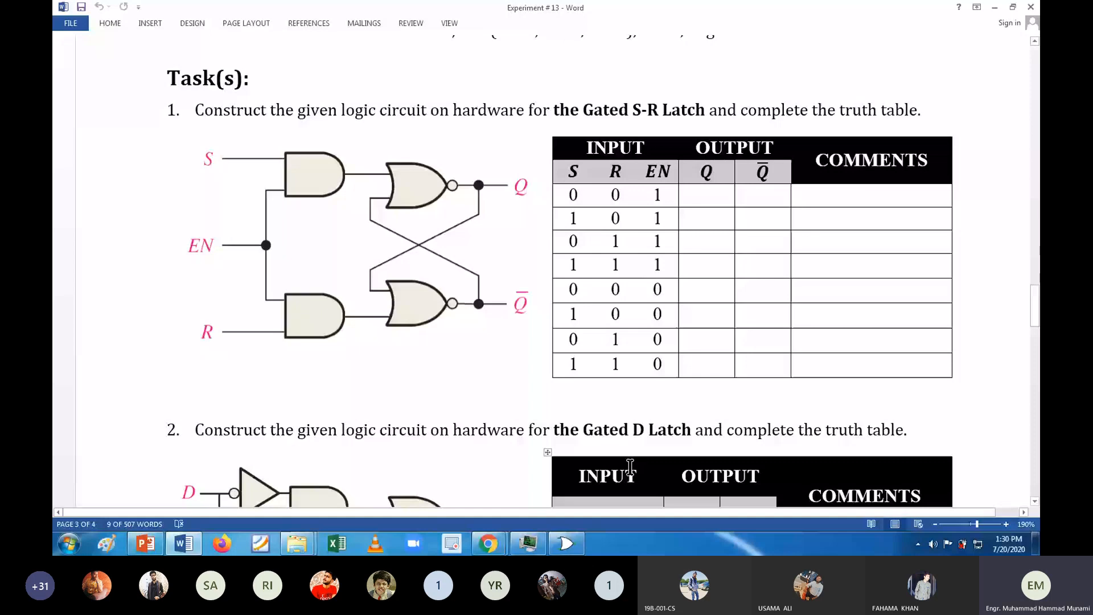
{"action": "key", "text": "alt+Tab"}
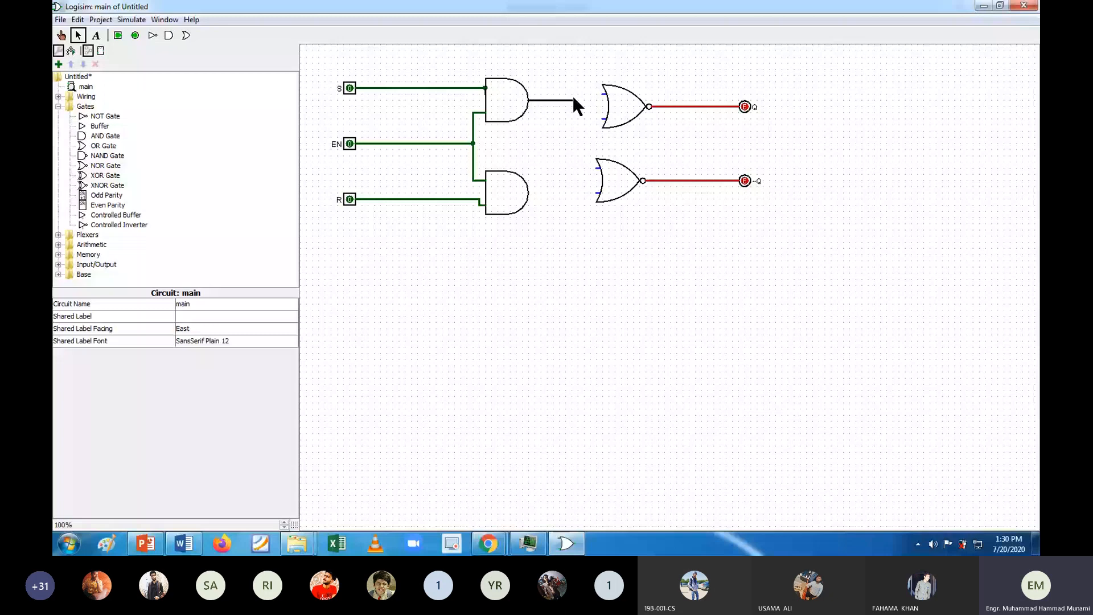
{"action": "left_click_drag", "start_coordinate": [573, 99], "coordinate": [603, 95]}
{"action": "left_click_drag", "start_coordinate": [677, 180], "coordinate": [672, 150]}
{"action": "left_click_drag", "start_coordinate": [672, 150], "coordinate": [584, 119]}
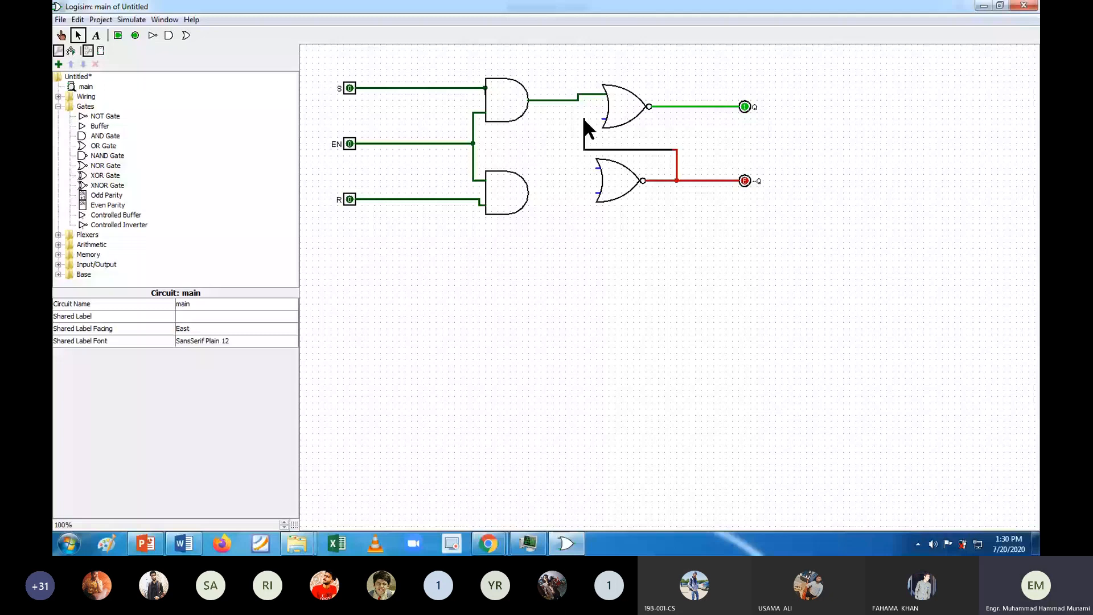
{"action": "left_click_drag", "start_coordinate": [528, 193], "coordinate": [593, 194]}
{"action": "left_click_drag", "start_coordinate": [688, 106], "coordinate": [641, 131]}
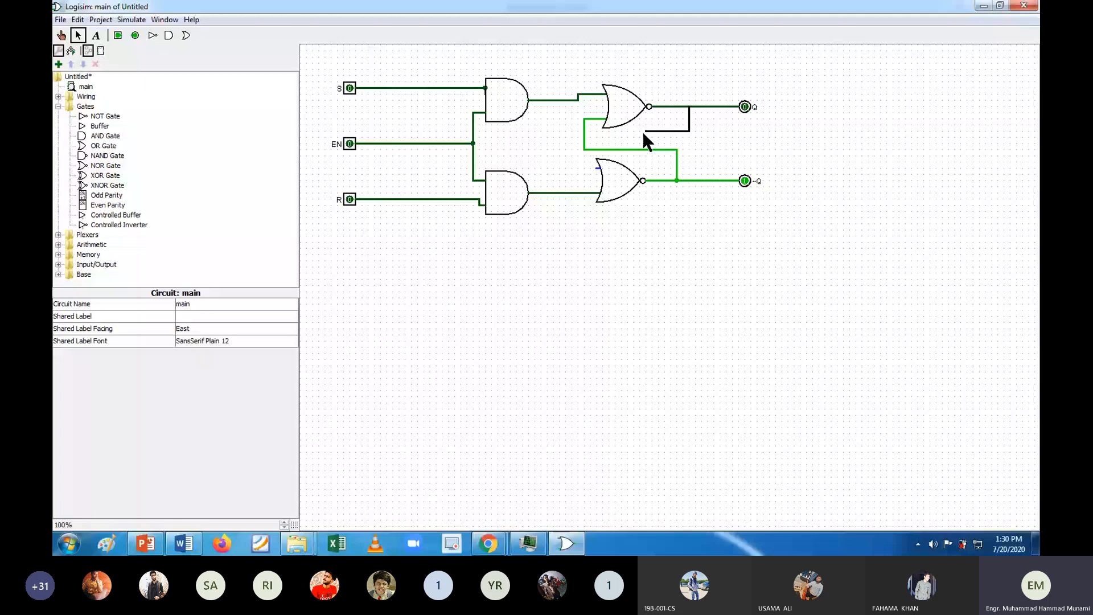
{"action": "left_click_drag", "start_coordinate": [642, 131], "coordinate": [567, 150]}
{"action": "left_click_drag", "start_coordinate": [567, 150], "coordinate": [598, 168]}
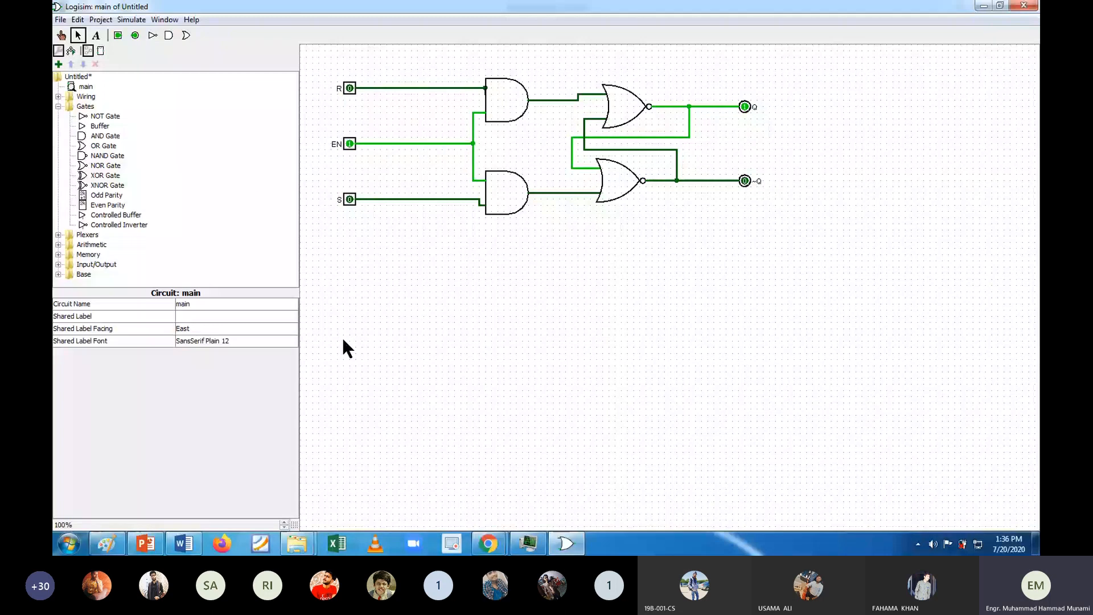
Step: Test the latch with EN at 1 by setting S only, R only, both to 1, and S only again
{"action": "key", "text": "ctrl+1"}
{"action": "left_click", "coordinate": [349, 199]}
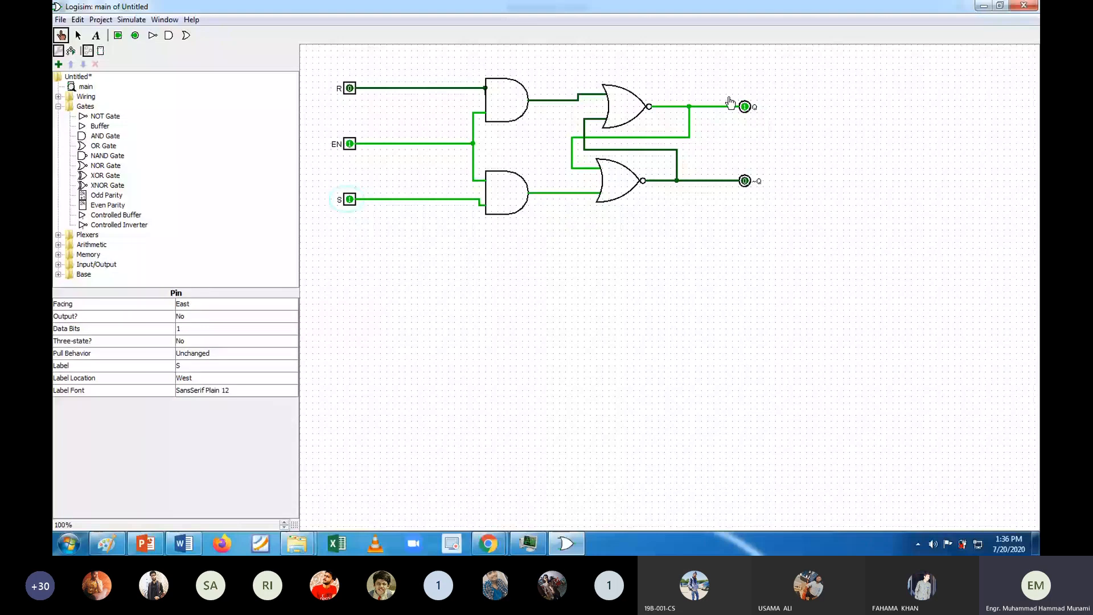
{"action": "left_click", "coordinate": [350, 200]}
{"action": "left_click", "coordinate": [350, 88]}
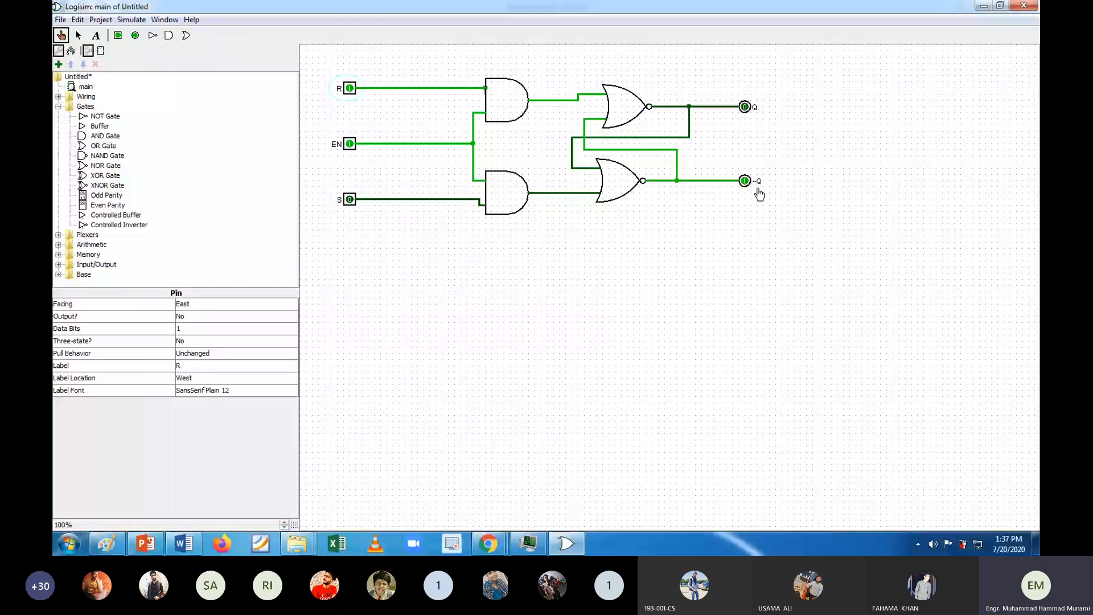
{"action": "left_click", "coordinate": [349, 200]}
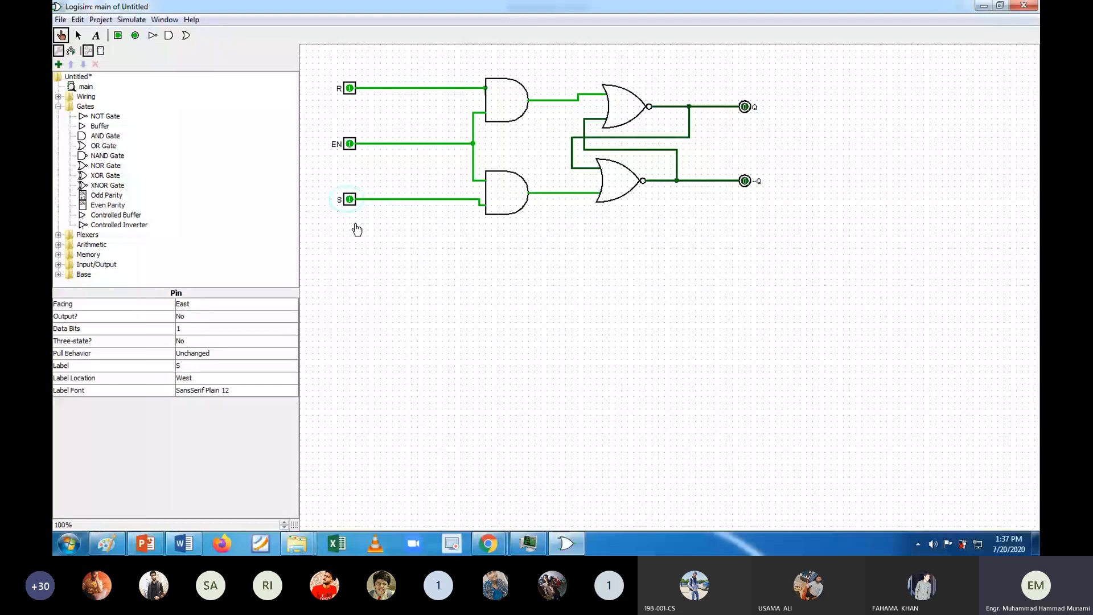
{"action": "left_click", "coordinate": [349, 88]}
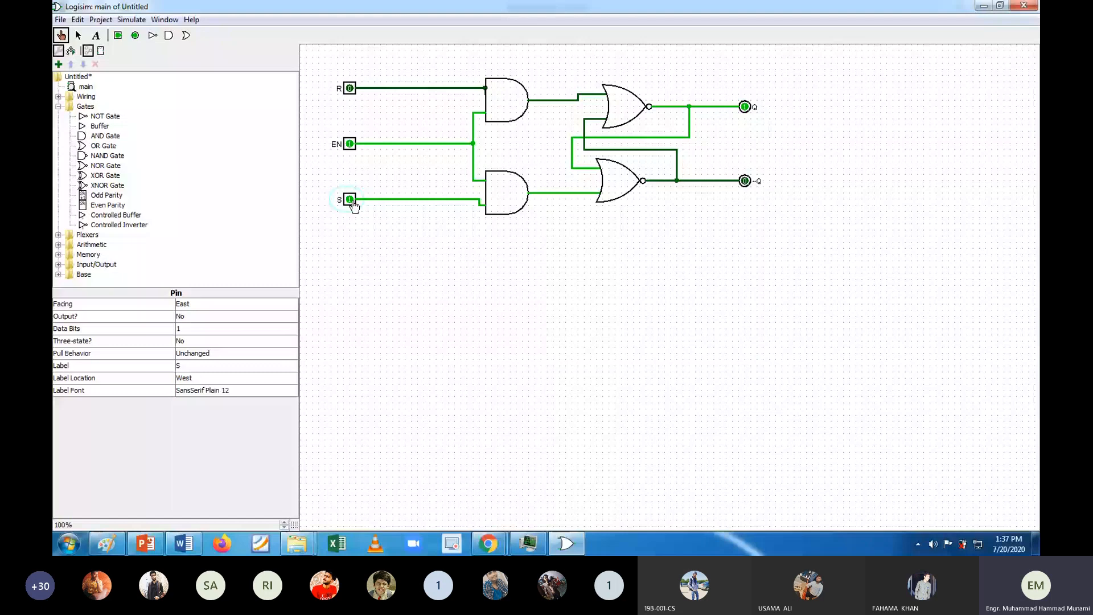
Step: Test the enable gating by setting S and EN to 0, R to 1, and EN back to 1
{"action": "left_click", "coordinate": [351, 201]}
{"action": "left_click", "coordinate": [349, 144]}
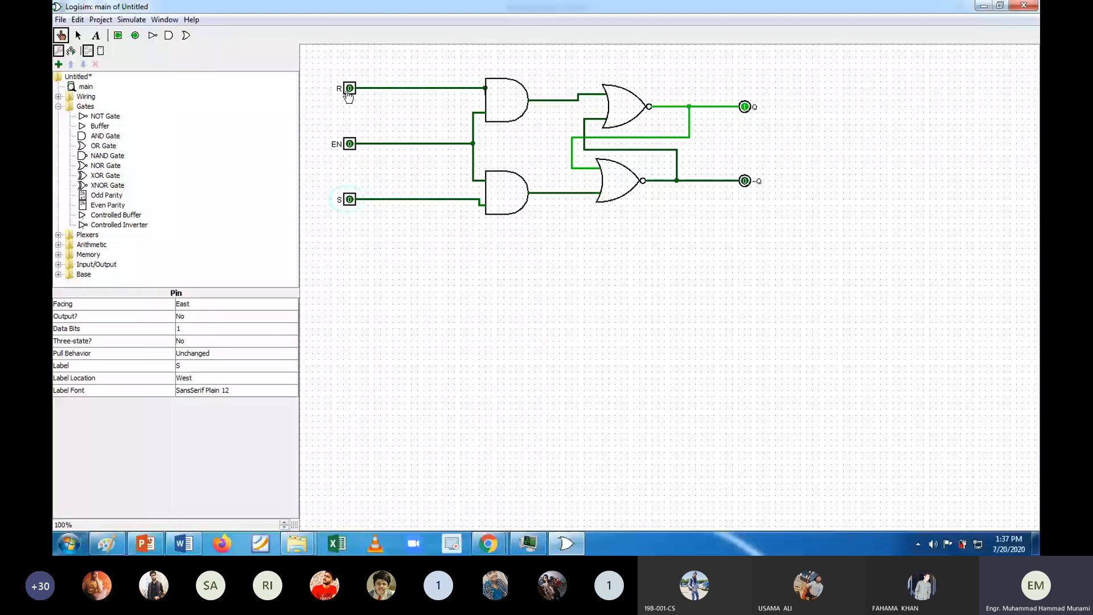
{"action": "left_click", "coordinate": [347, 92]}
{"action": "left_click", "coordinate": [350, 142]}
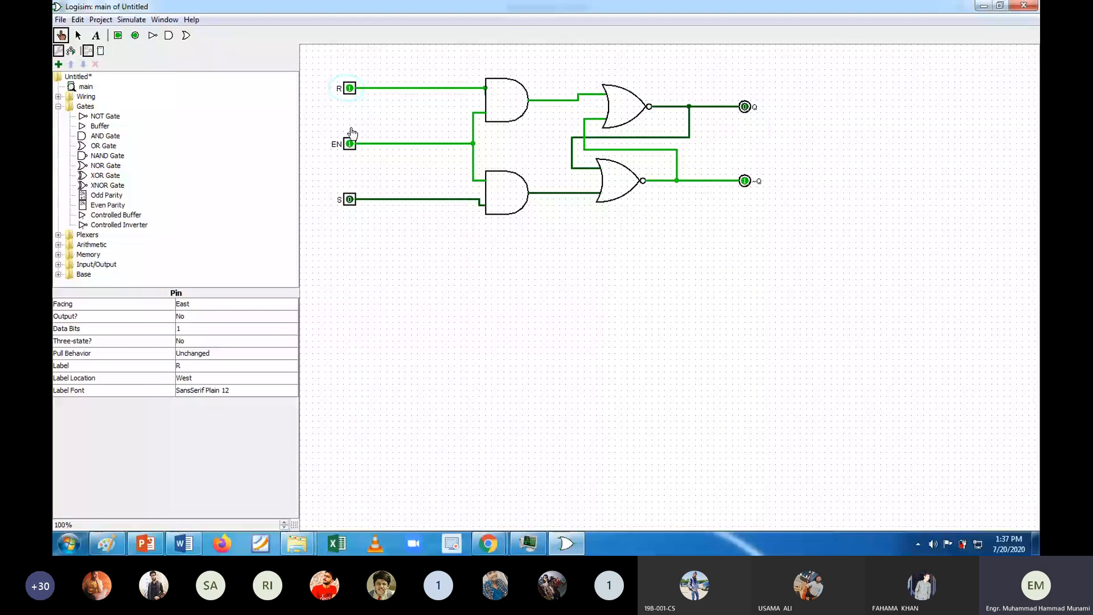
Step: Test the disabled latch with EN and R at 0 and S at 1, and switch to the Experiment # 13 document in Word
{"action": "left_click", "coordinate": [349, 142]}
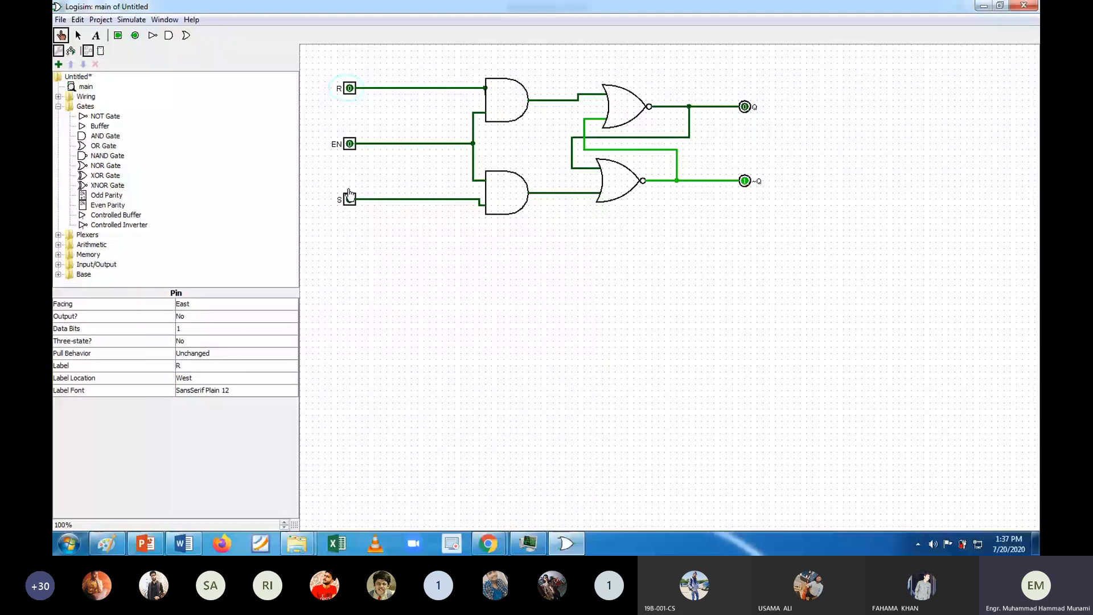
{"action": "left_click", "coordinate": [349, 198]}
{"action": "mouse_move", "coordinate": [181, 545]}
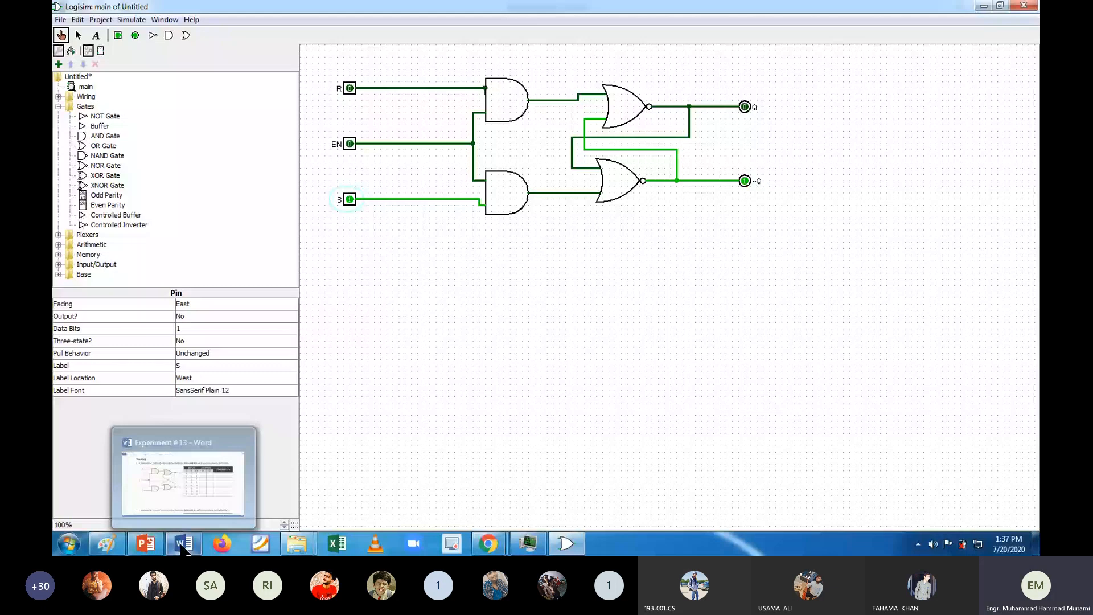
{"action": "left_click", "coordinate": [184, 547]}
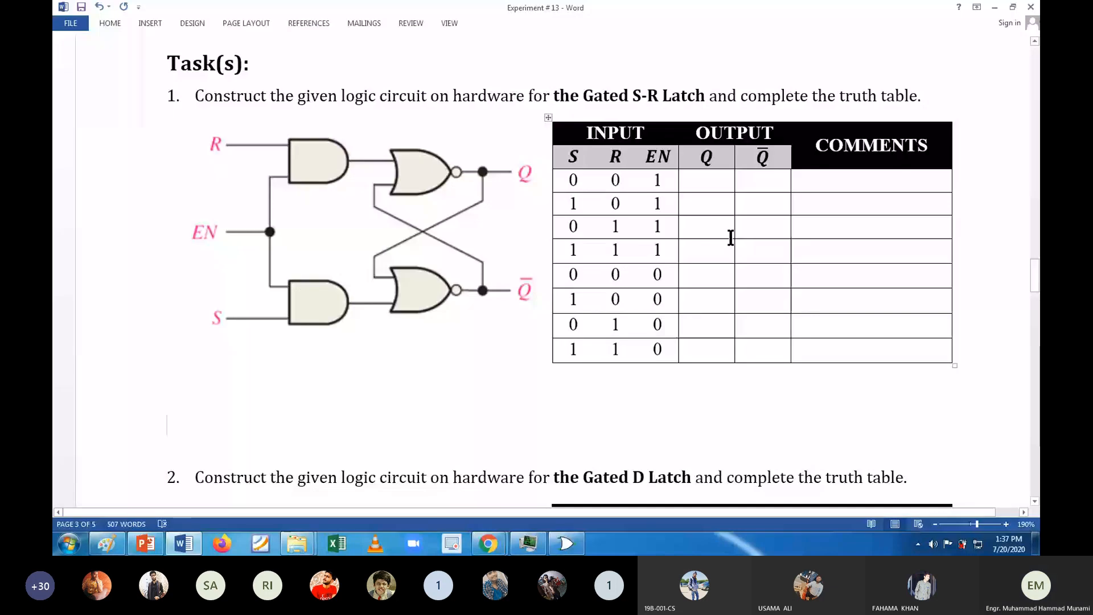